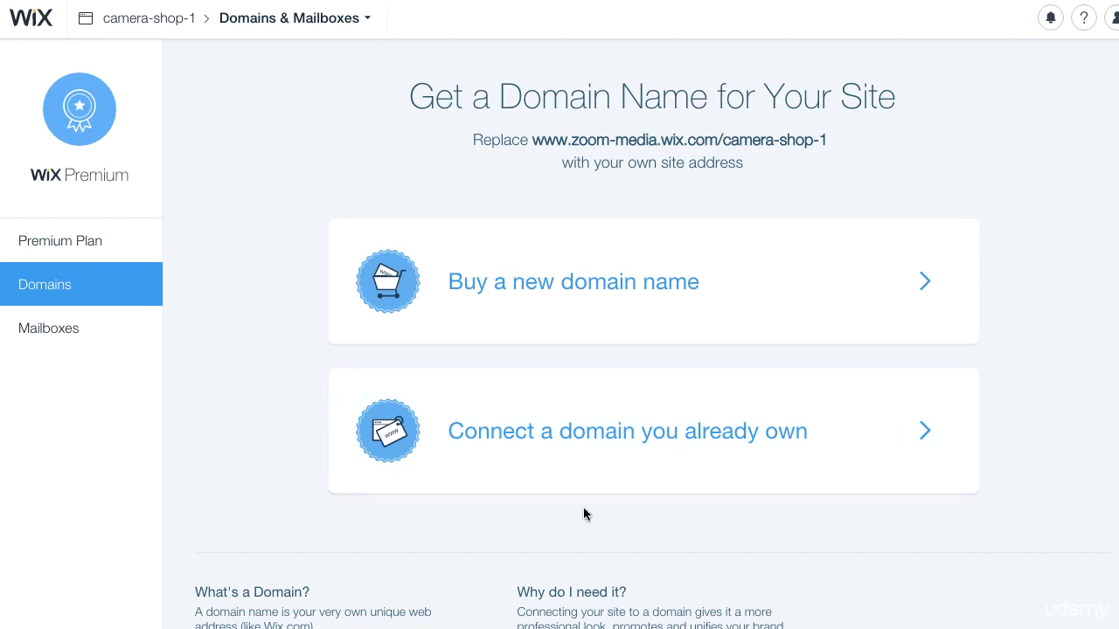
Step: Choose to connect an already owned domain to the site and select the Connect Domain premium plan
click(421, 445)
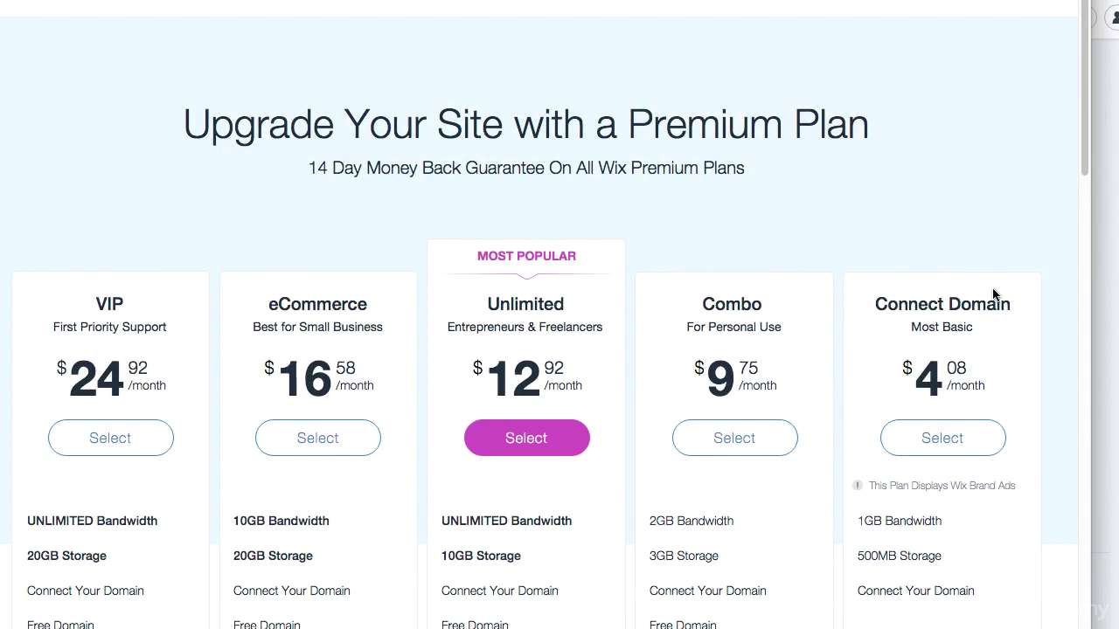
click(926, 448)
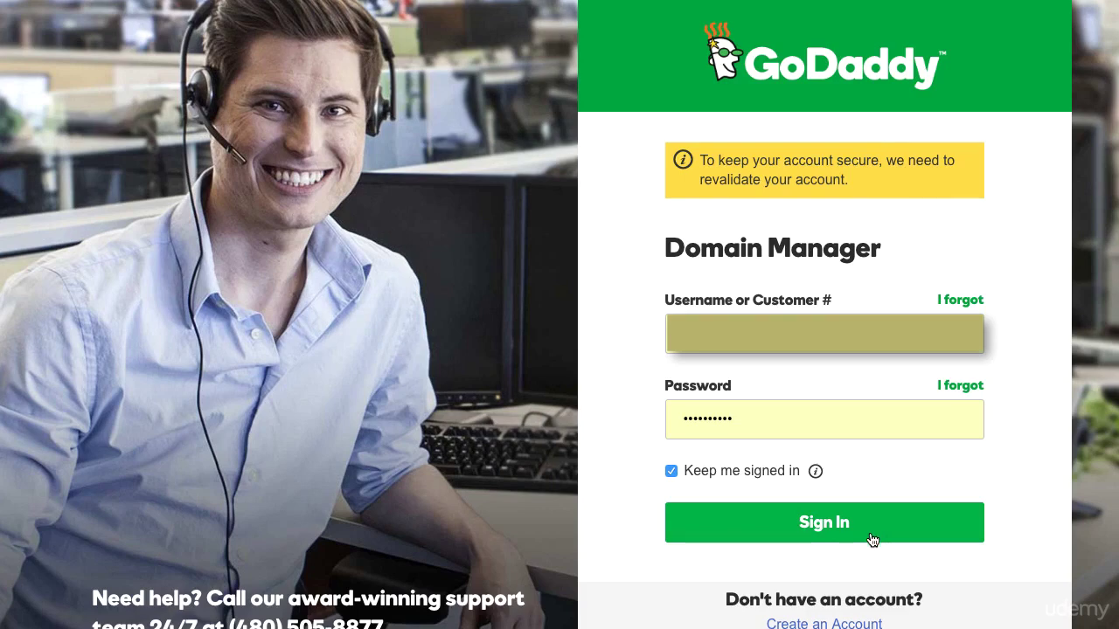
Step: Sign in to GoDaddy's Domain Manager and open the connection management for 5buckdeals.com from its domain settings
click(820, 539)
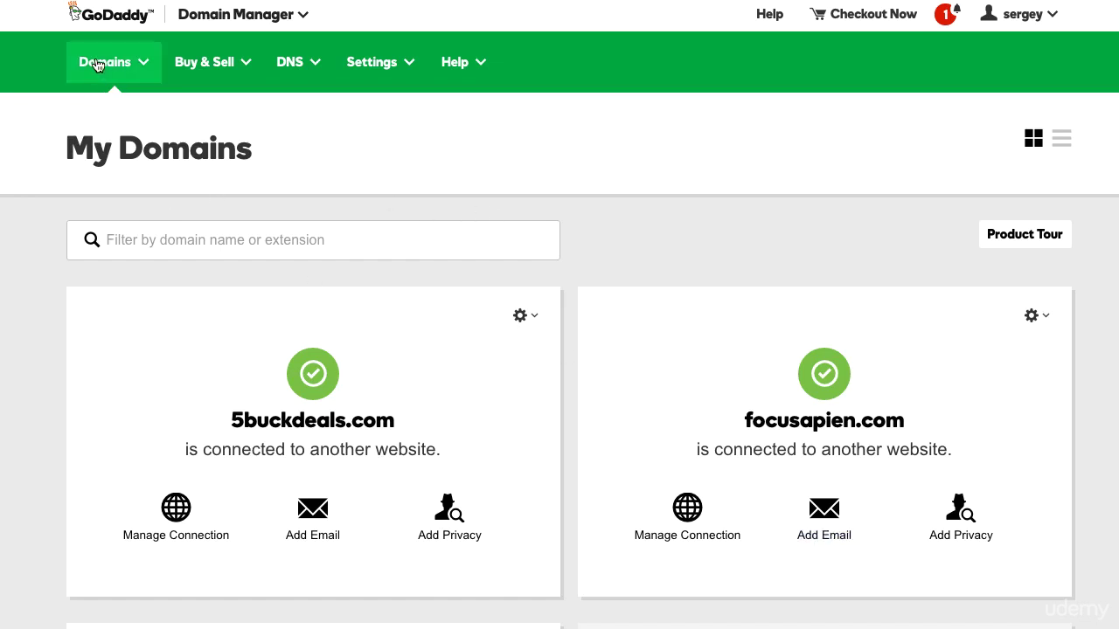
click(531, 320)
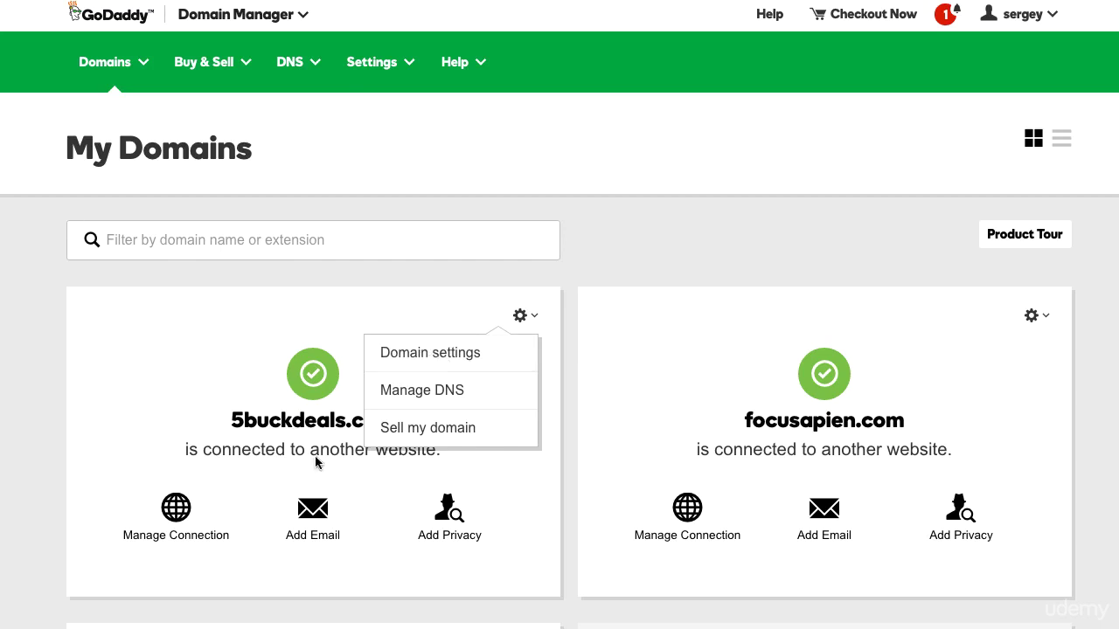
click(429, 354)
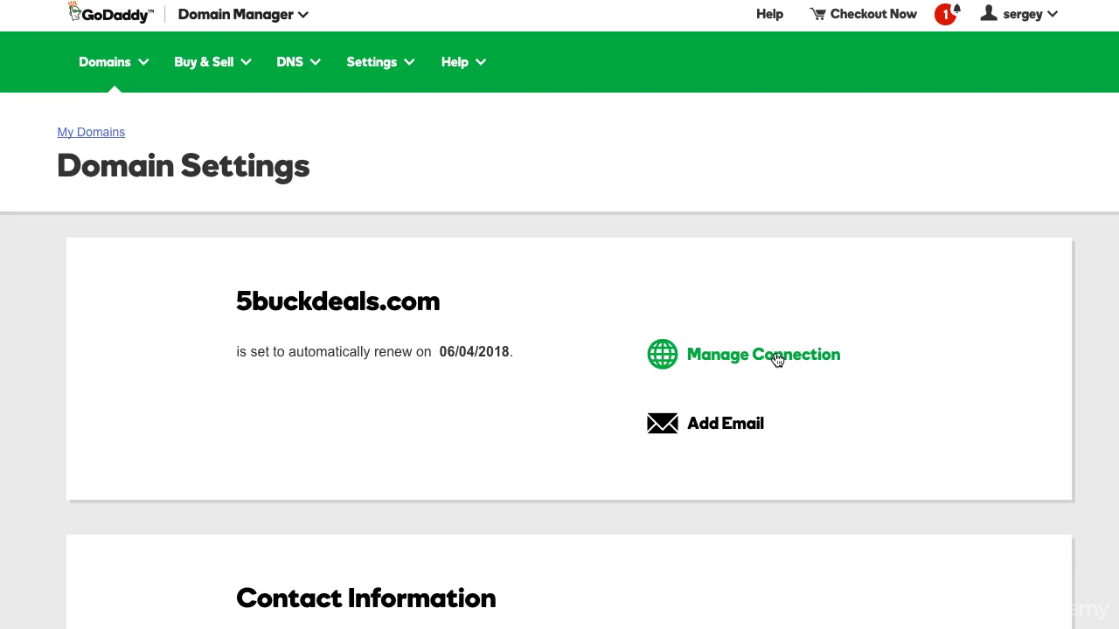
click(778, 357)
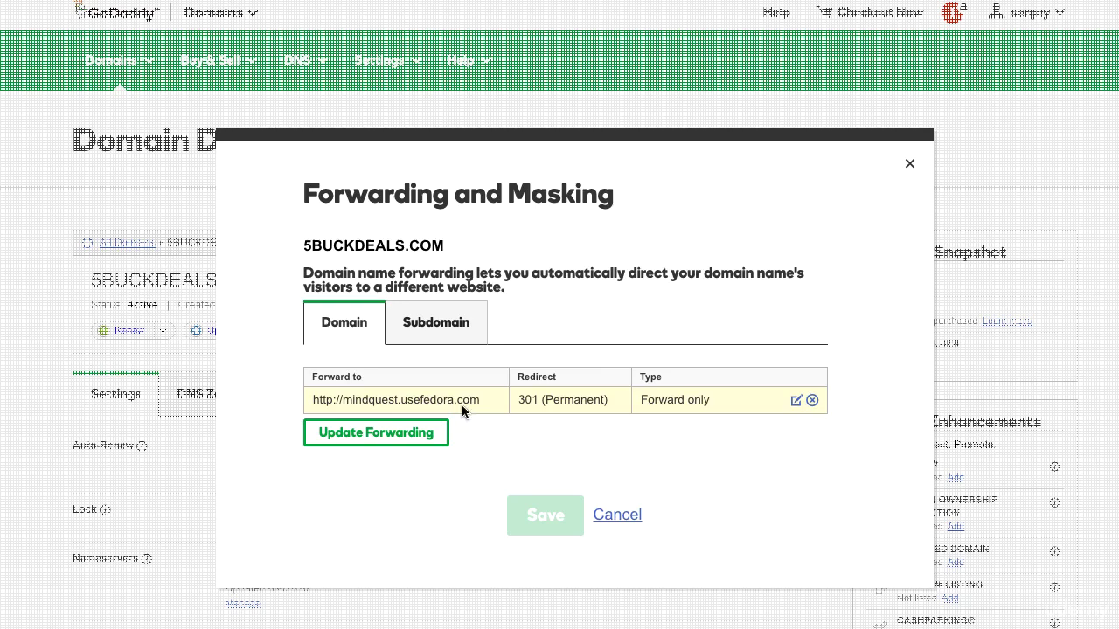
Step: Examine the forwarding address configured for 5buckdeals.com in the Forwarding and Masking dialog
triple_click(486, 400)
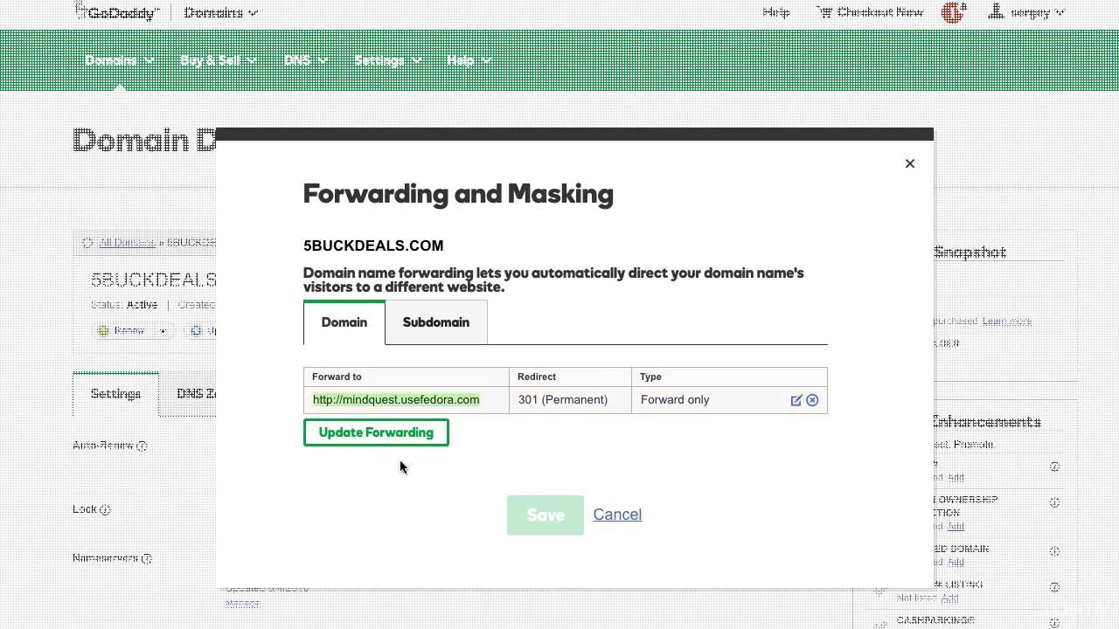
triple_click(400, 400)
double_click(442, 246)
click(840, 178)
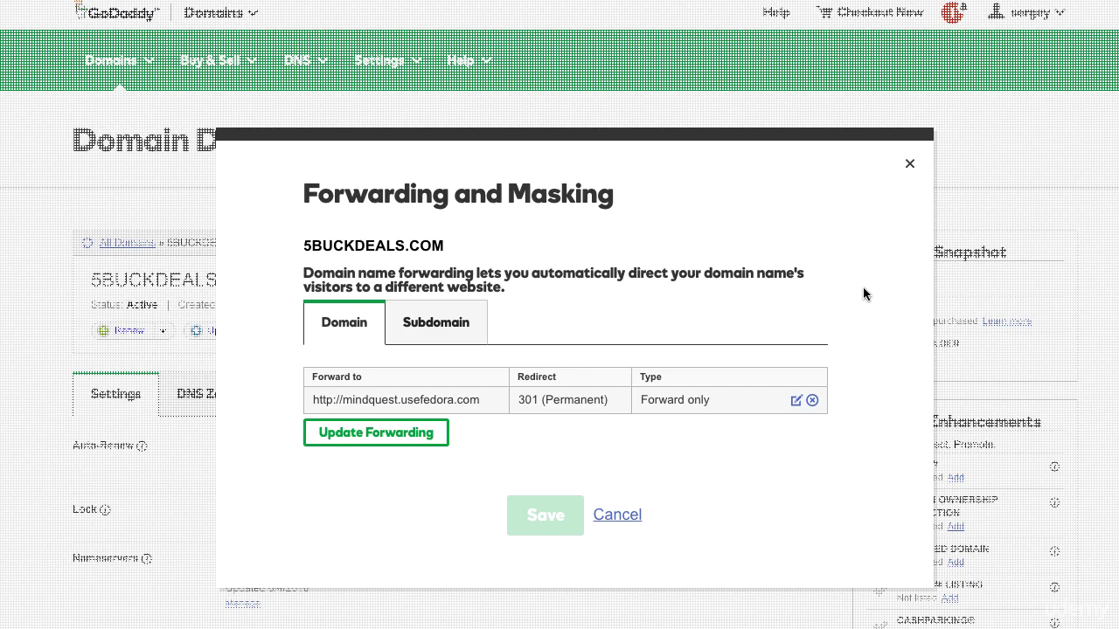
Step: Edit the domain's forwarding entry to use Forward with Masking and read the help on the forward settings
click(794, 402)
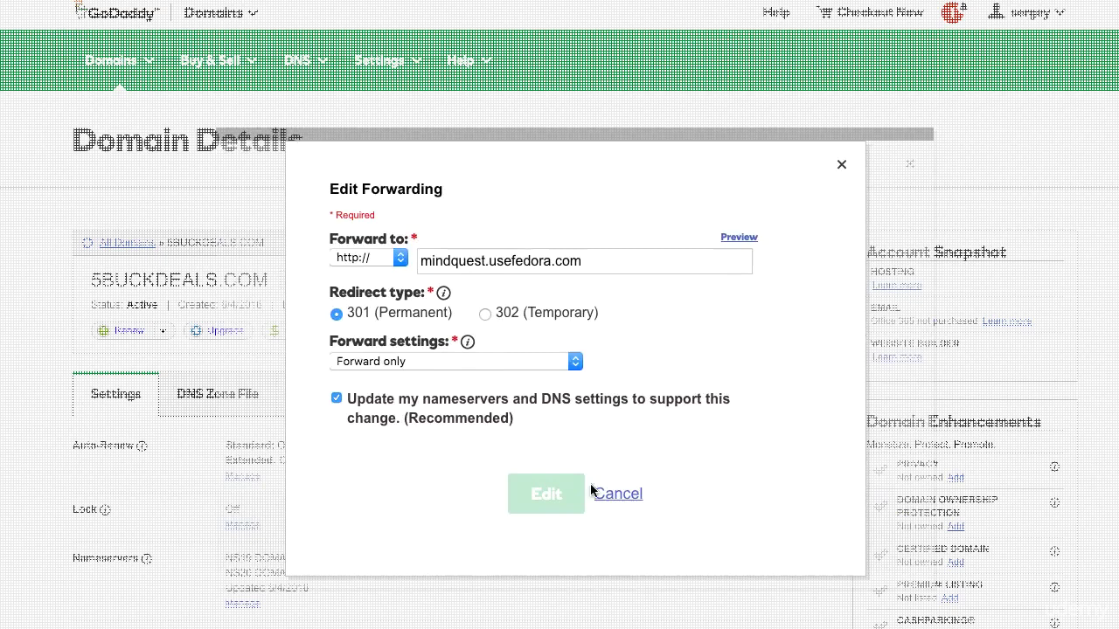
click(419, 362)
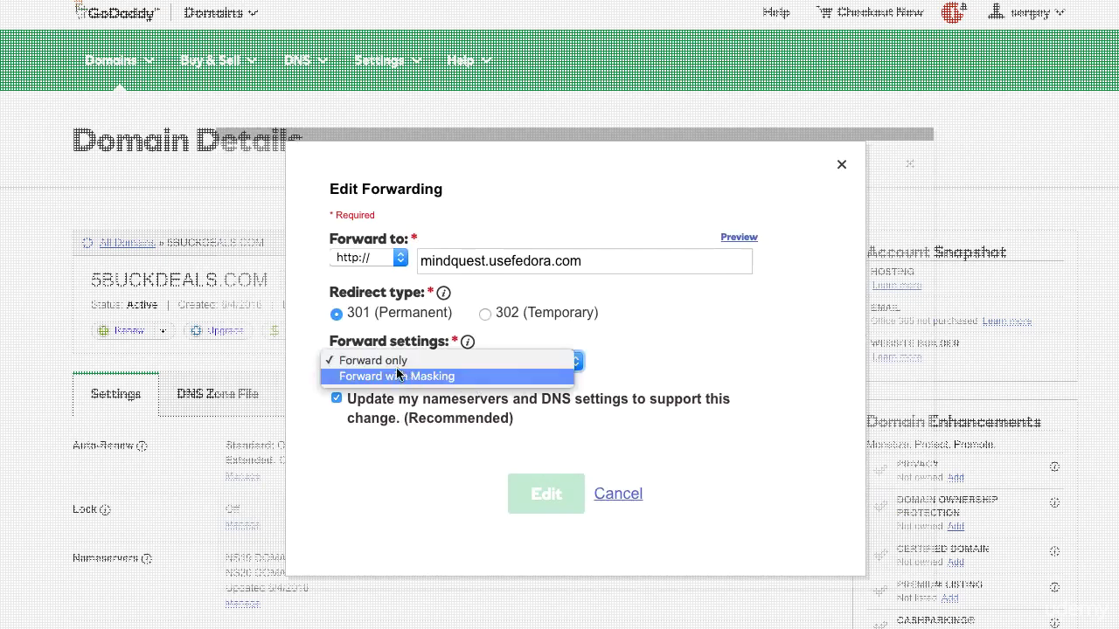
click(388, 364)
click(432, 364)
click(440, 378)
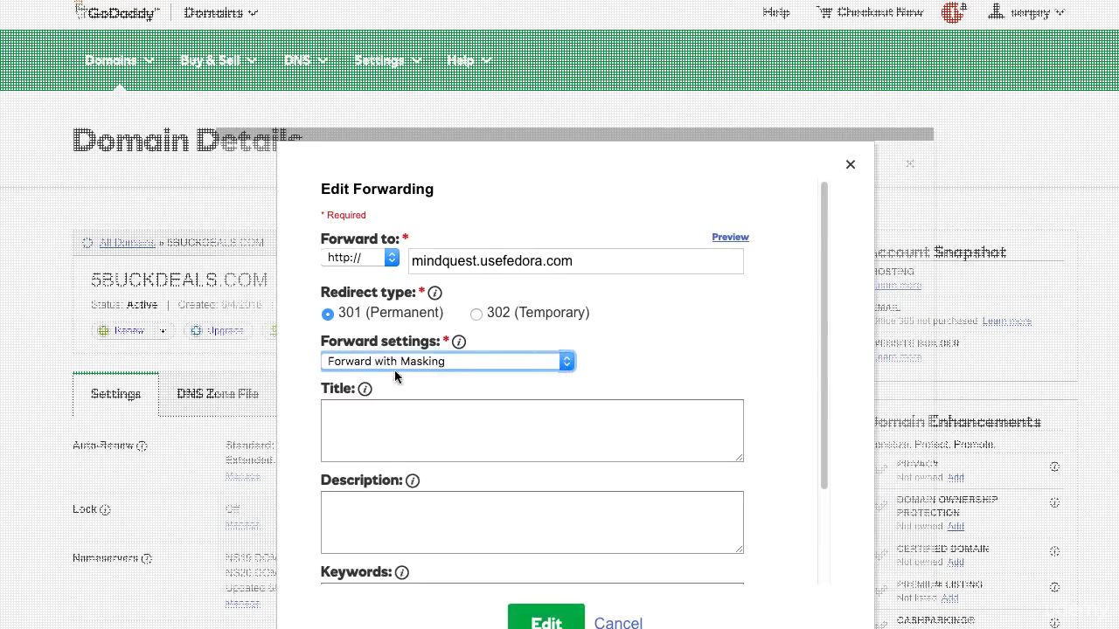
click(460, 344)
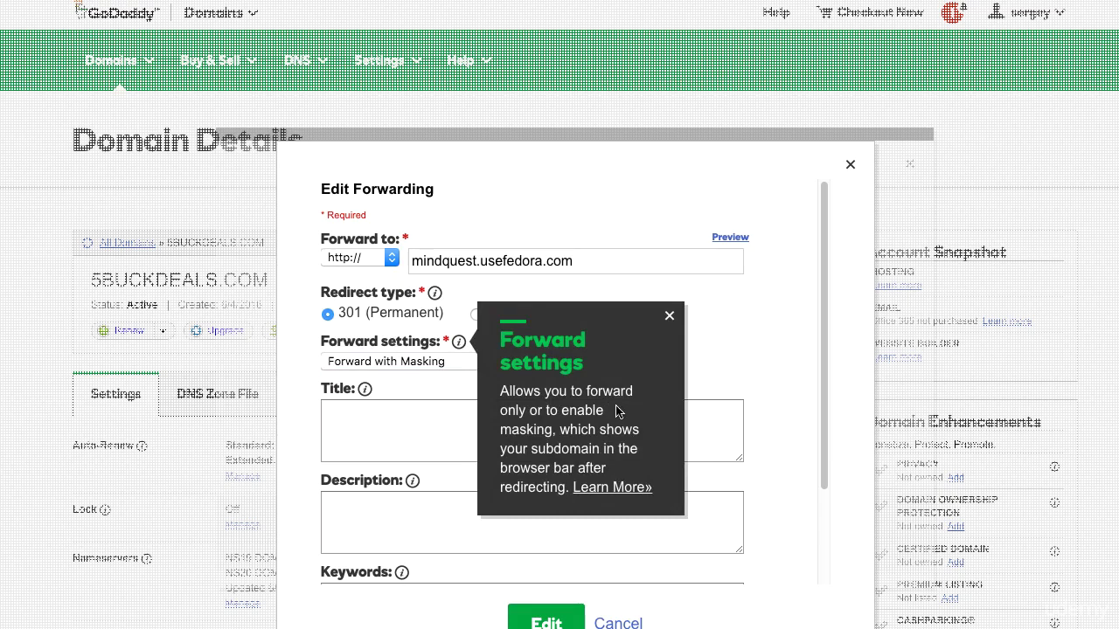
click(670, 318)
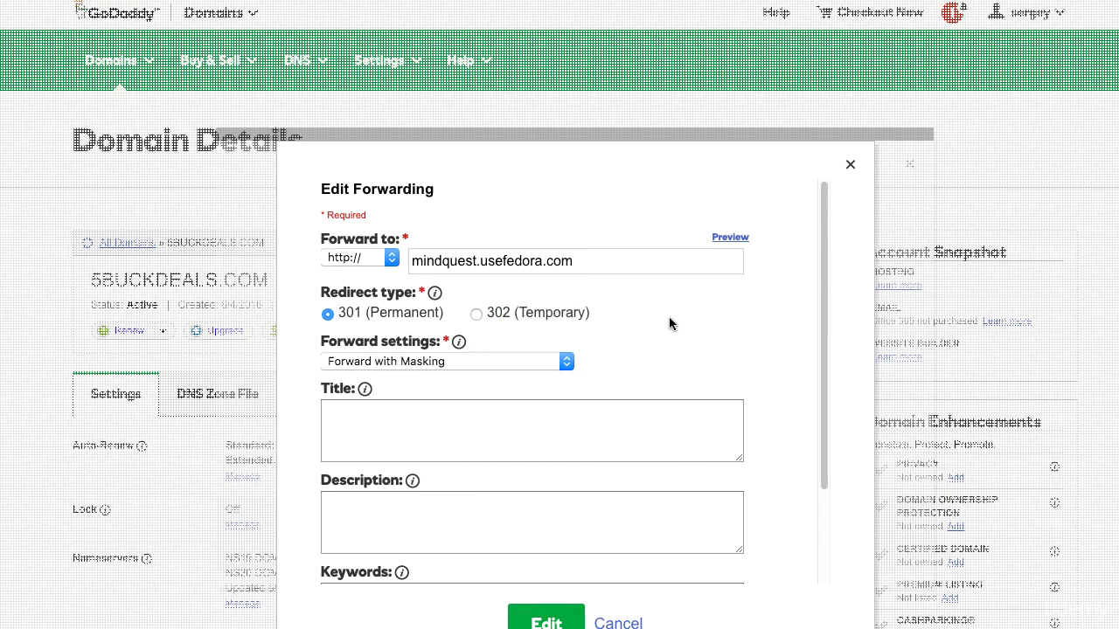
Step: Switch the forward settings to Forward only and select the whole forward-to address
click(464, 362)
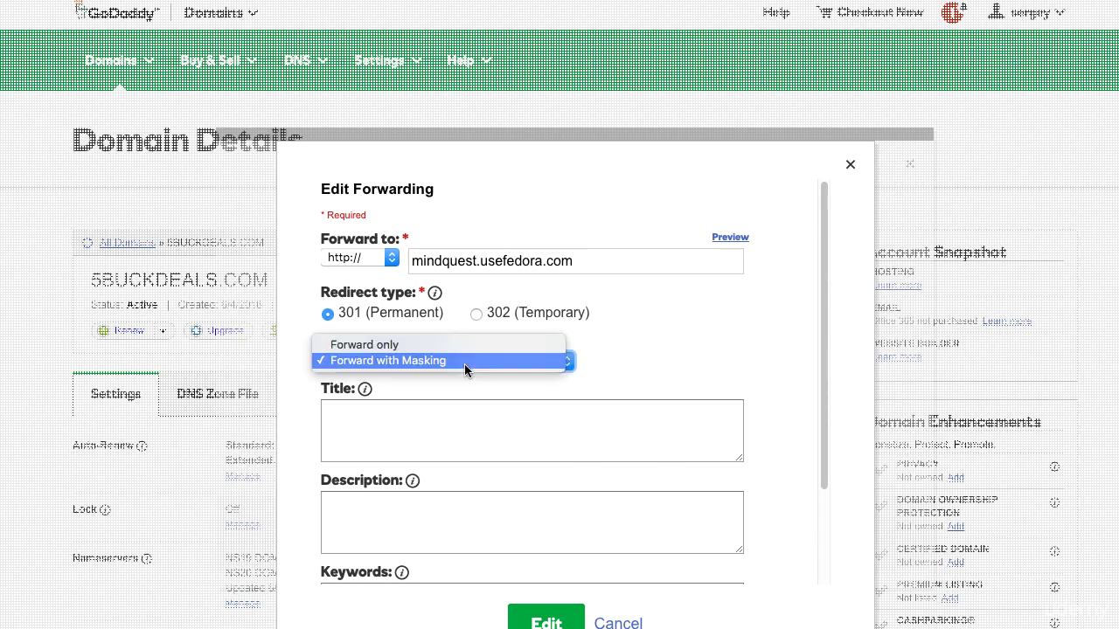
click(460, 344)
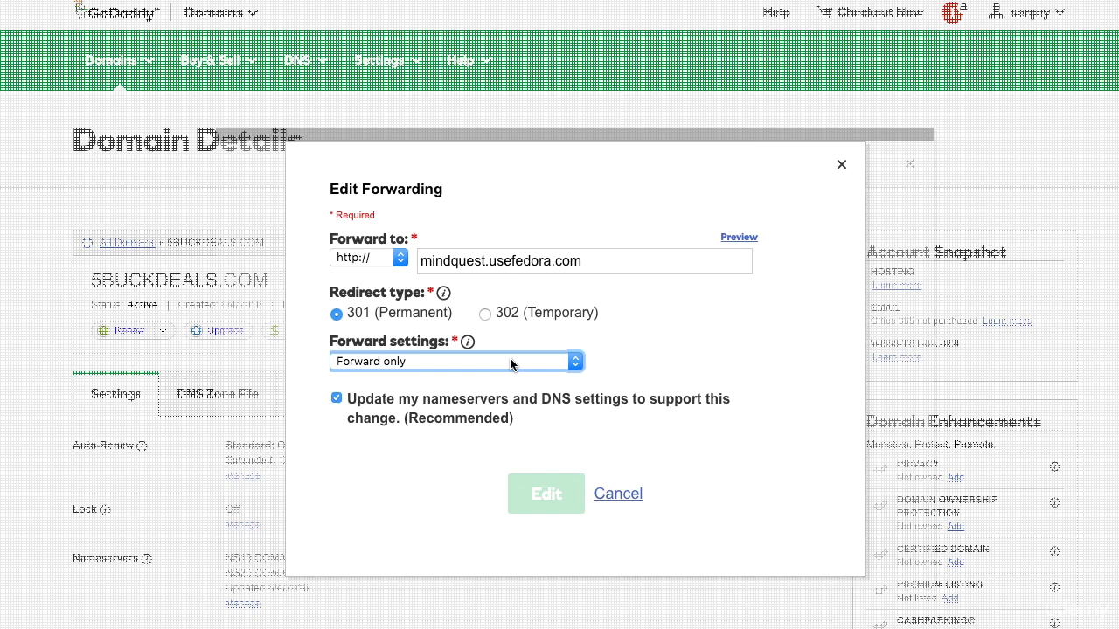
click(529, 262)
double_click(529, 264)
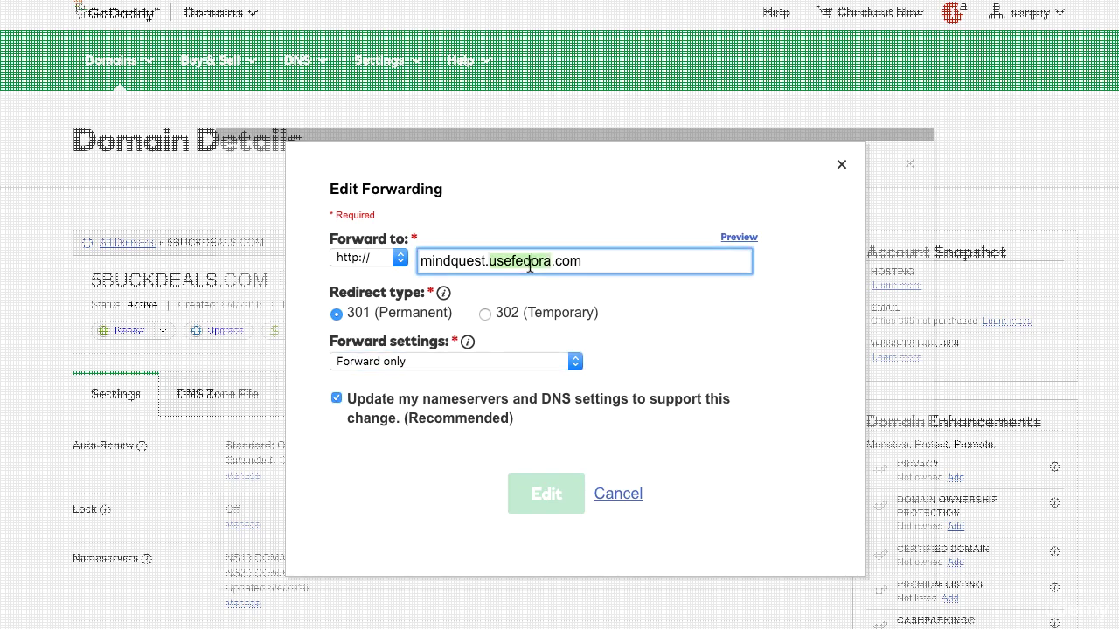
triple_click(530, 265)
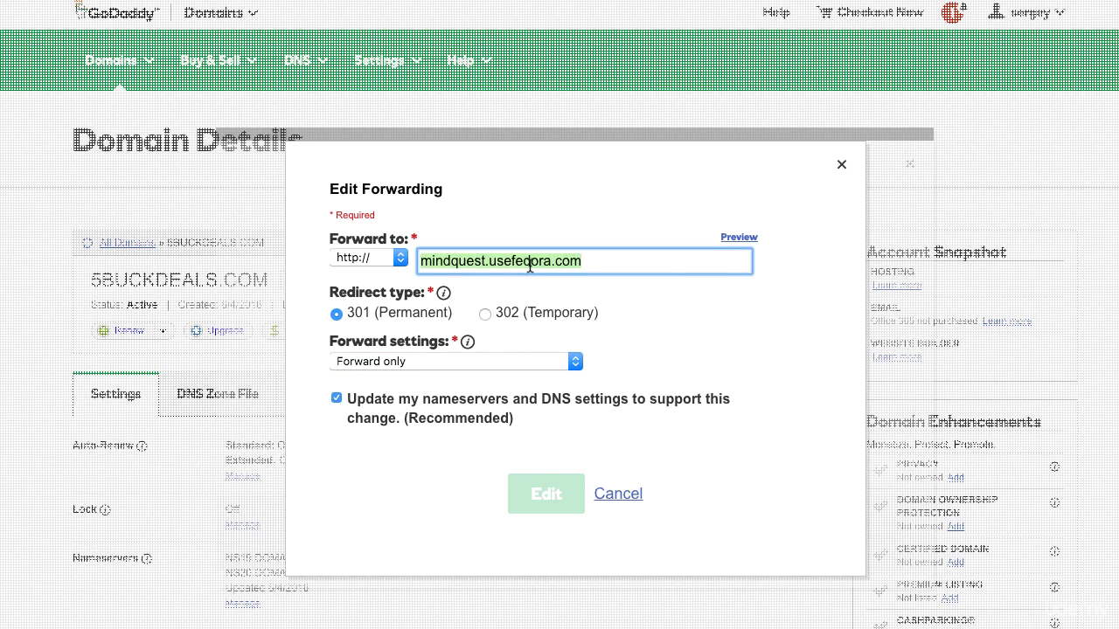
Step: Set the forward settings to Forward with Masking and go through the Title, Description and Keywords fields
click(405, 363)
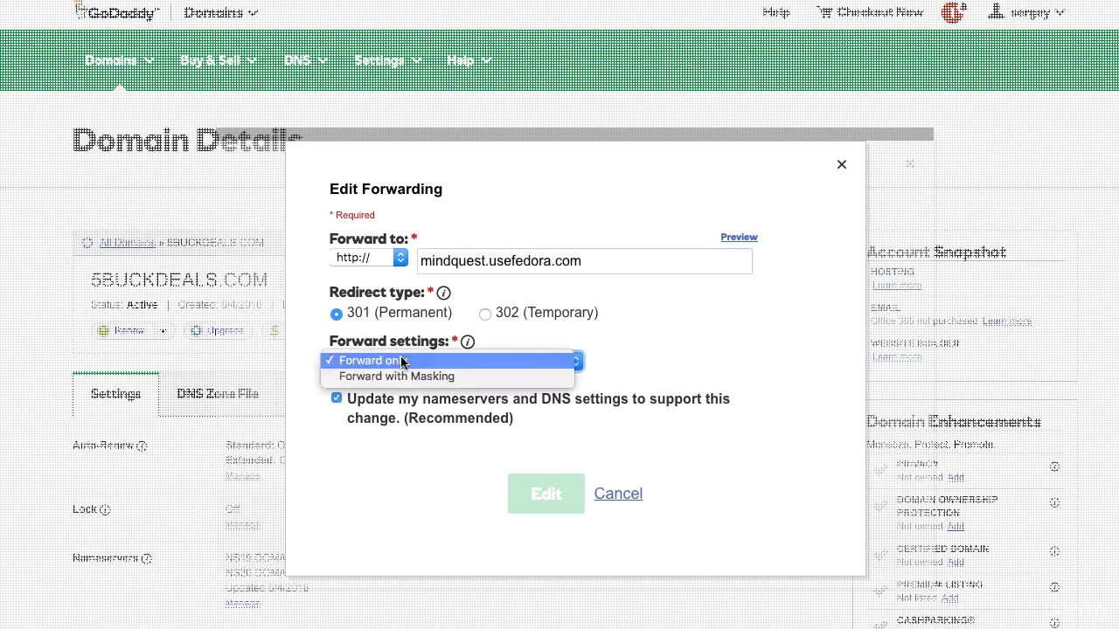
click(404, 378)
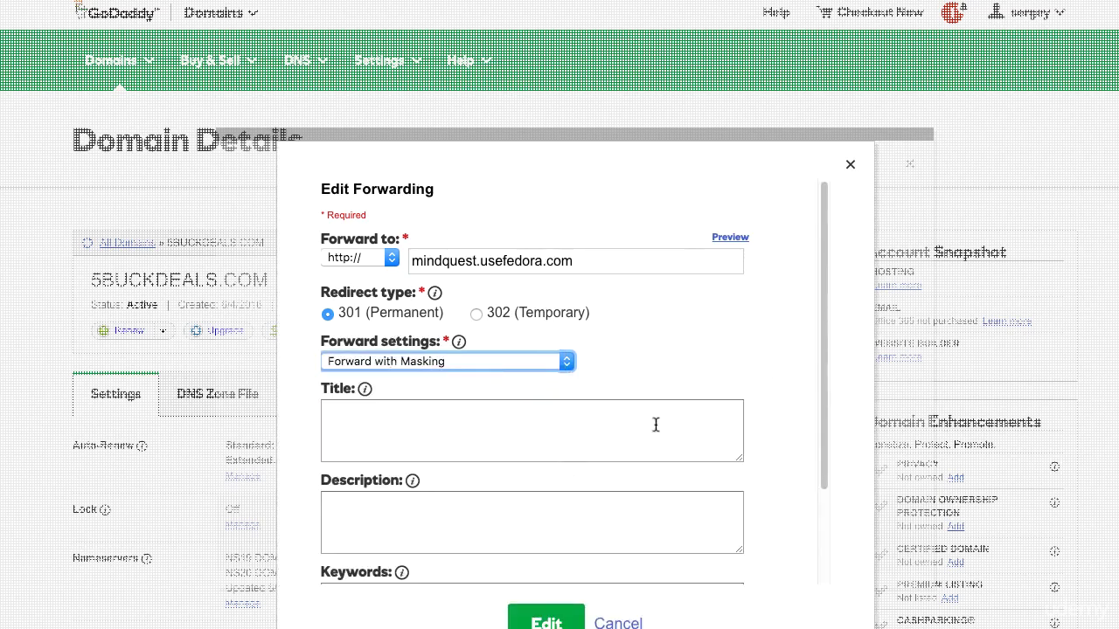
click(481, 421)
drag(826, 283, 821, 342)
click(364, 297)
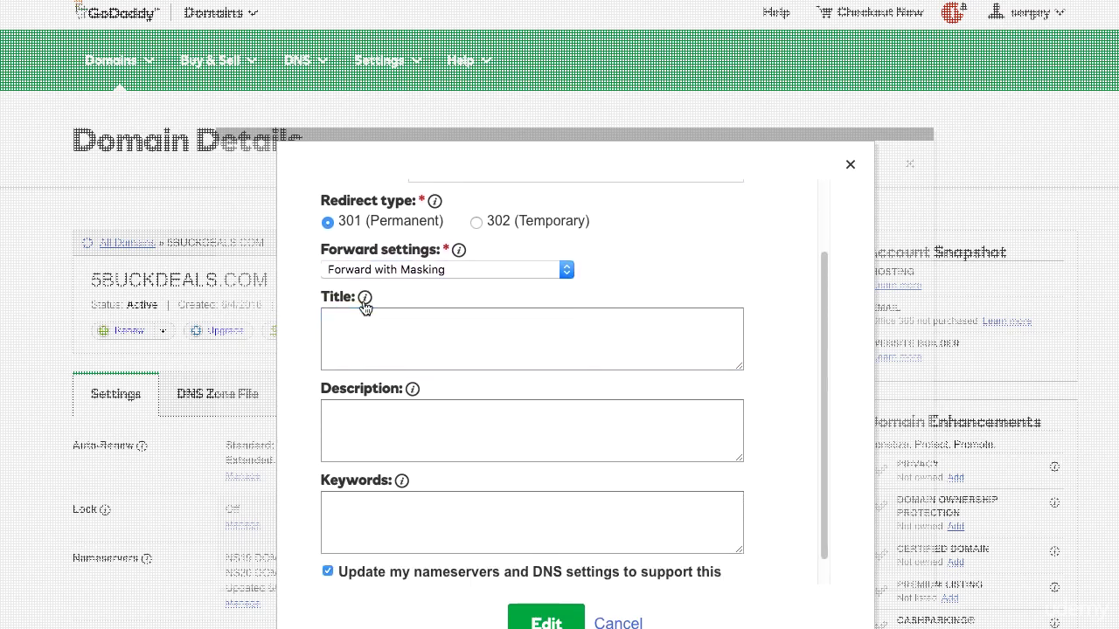
click(576, 272)
click(345, 330)
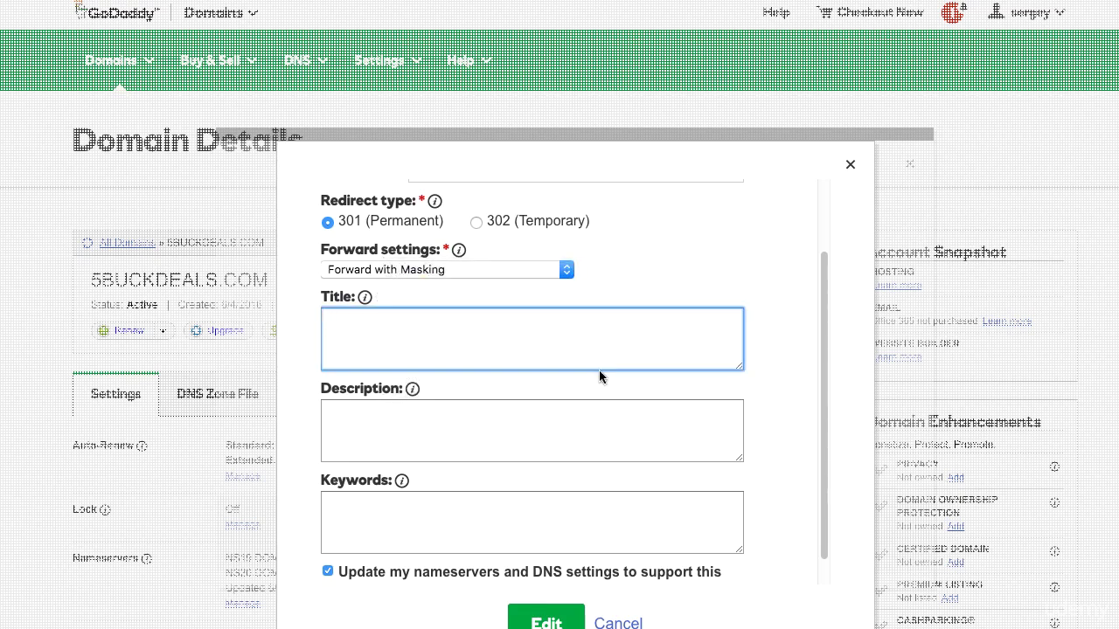
click(531, 409)
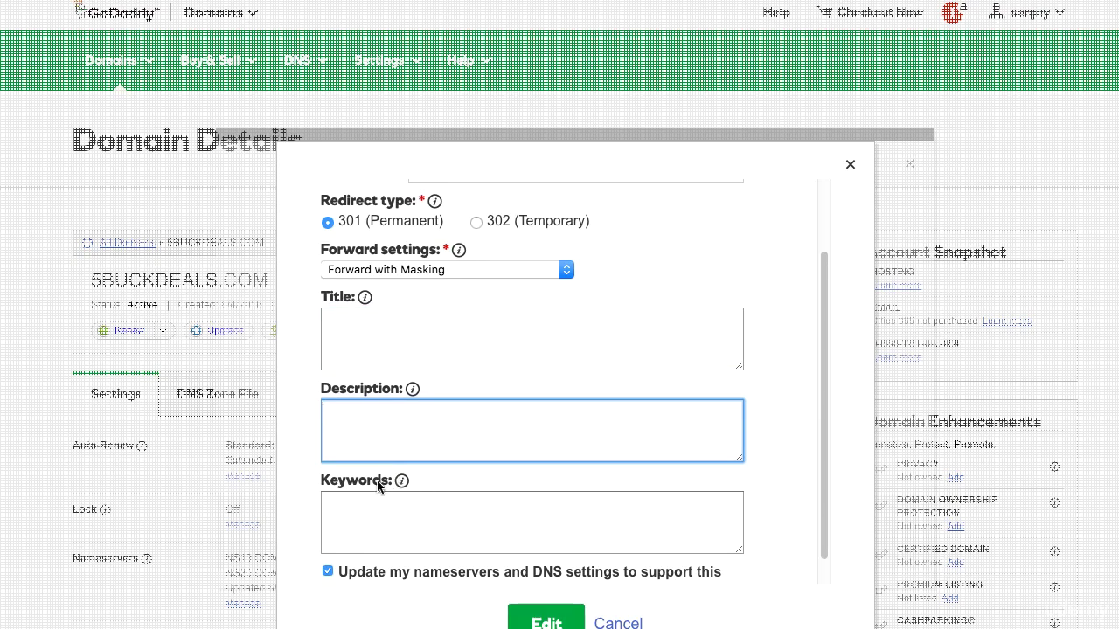
click(397, 507)
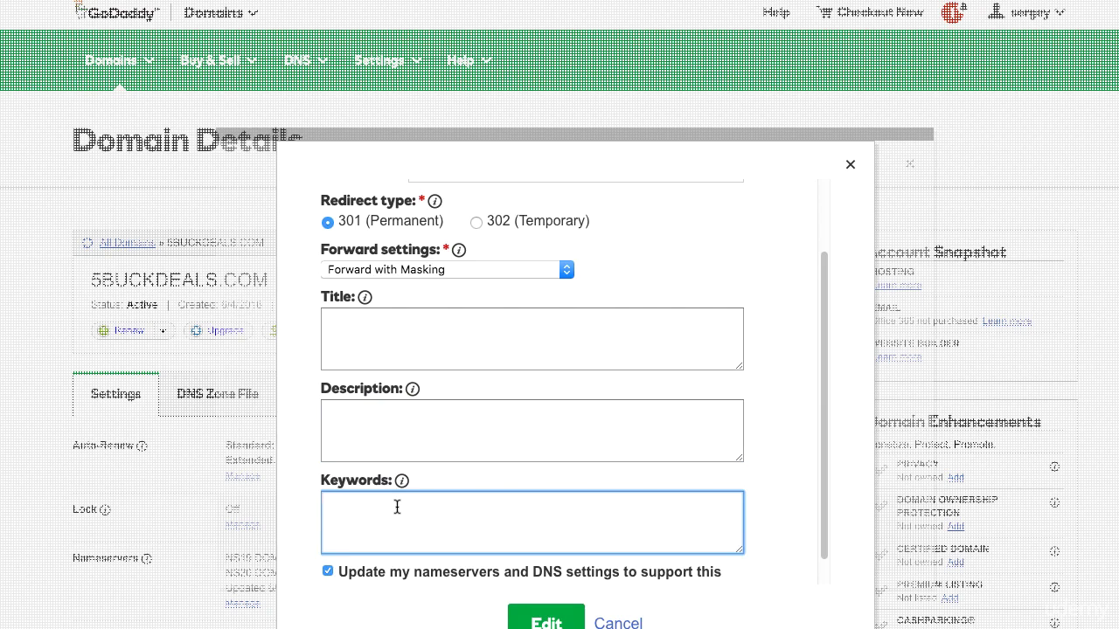